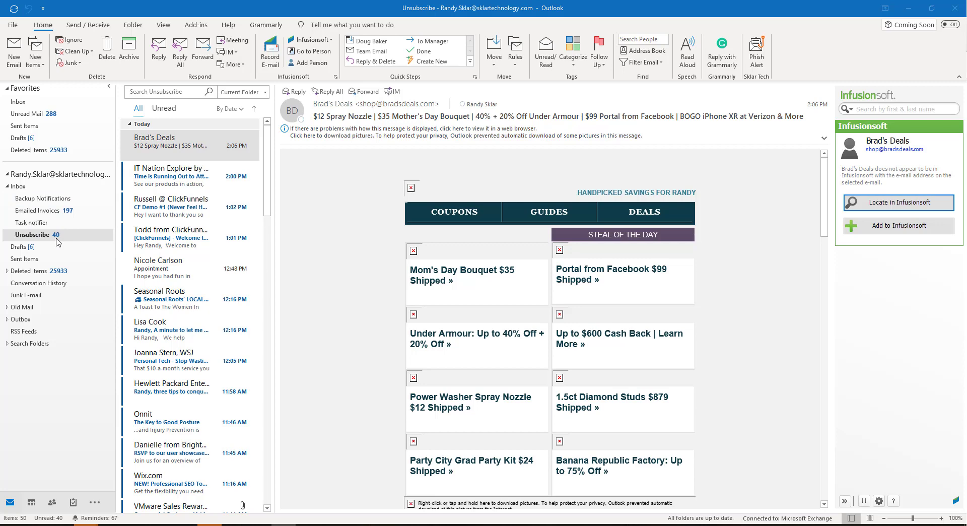
Scroll through the Brad's Deals email to examine the Unsubscribe link at its bottom
{"action": "scroll", "coordinate": [498, 276], "scroll_direction": "down", "scroll_amount": 15}
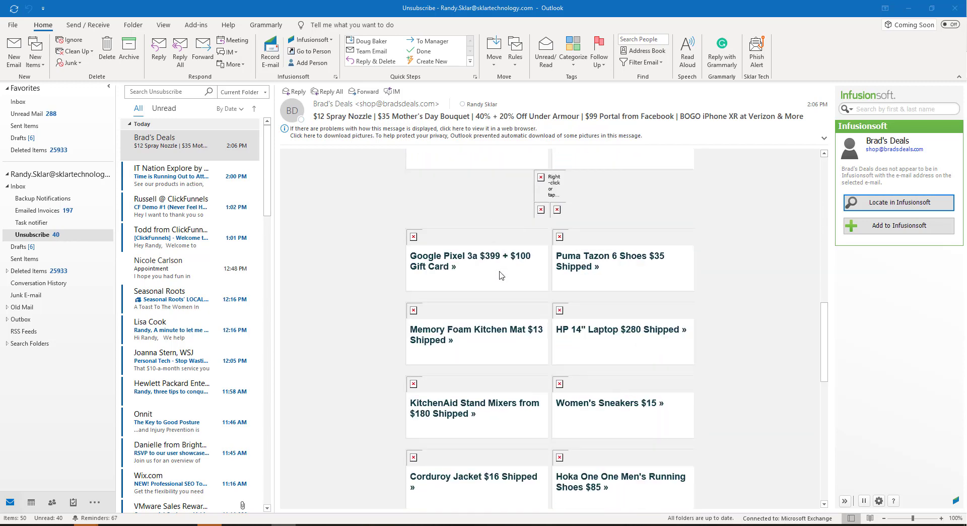
{"action": "scroll", "coordinate": [501, 276], "scroll_direction": "down", "scroll_amount": 10}
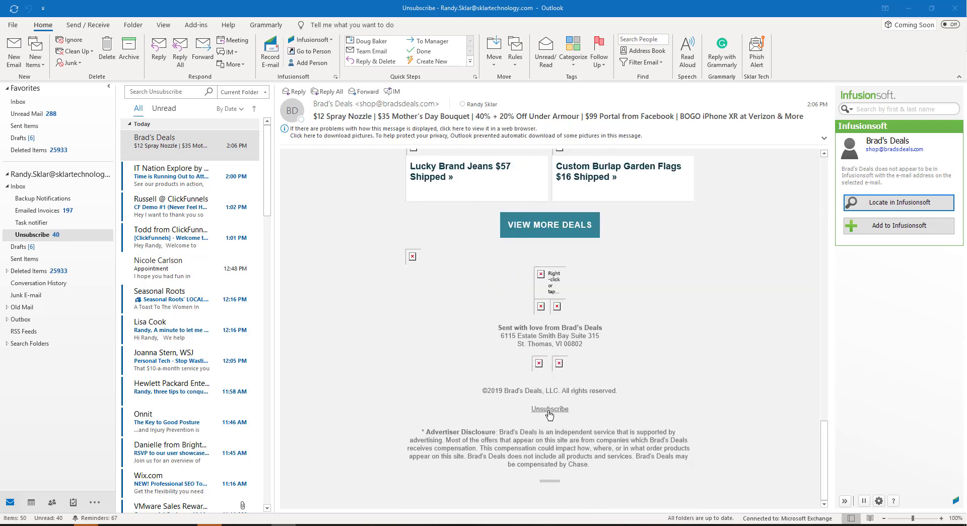
{"action": "left_click_drag", "start_coordinate": [569, 410], "coordinate": [520, 412]}
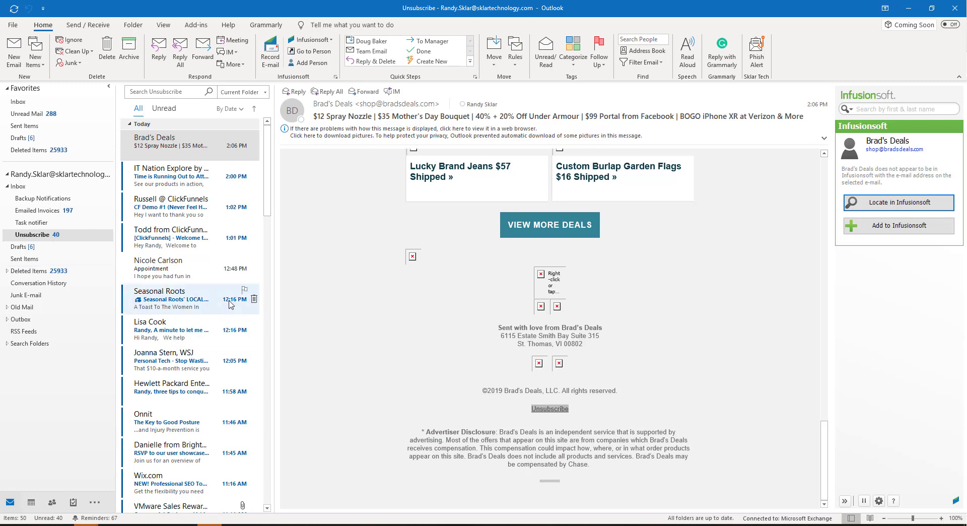
{"action": "scroll", "coordinate": [232, 302], "scroll_direction": "down", "scroll_amount": 3}
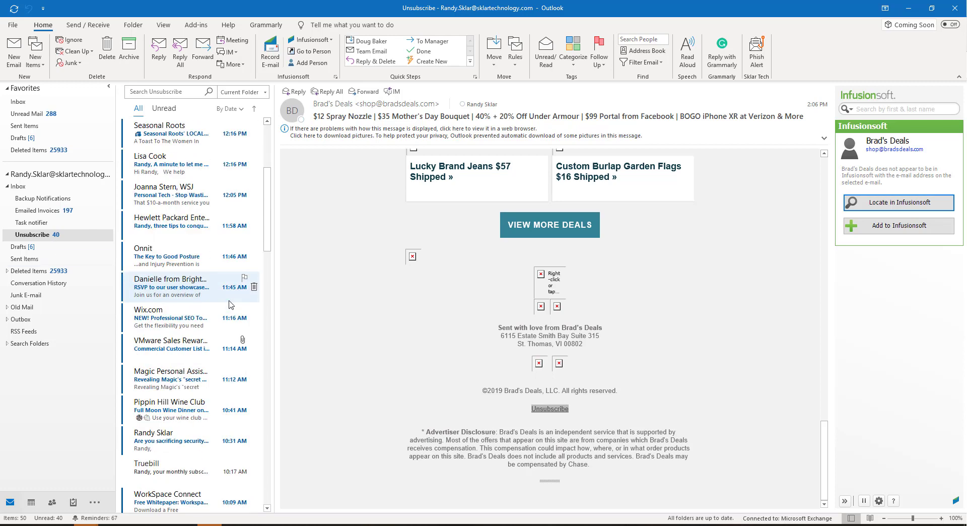
{"action": "scroll", "coordinate": [229, 304], "scroll_direction": "up", "scroll_amount": 3}
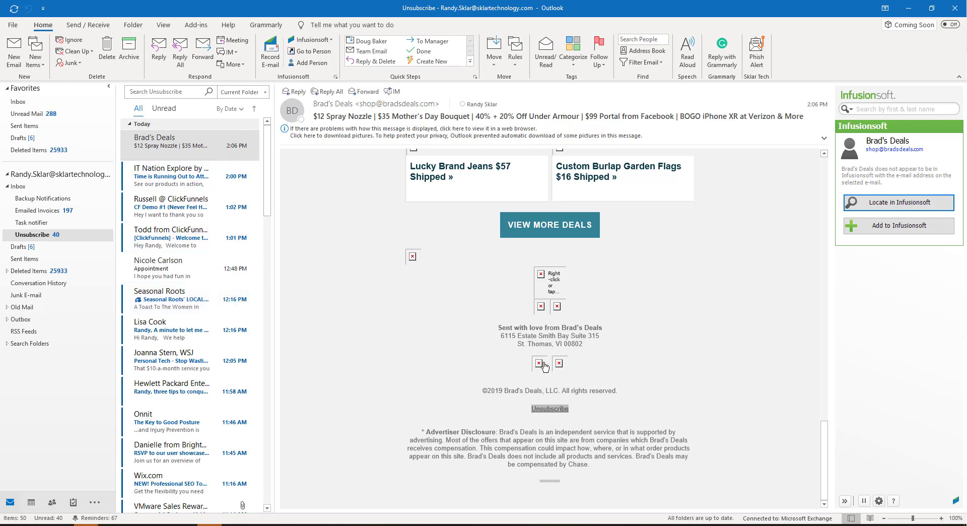
{"action": "scroll", "coordinate": [543, 366], "scroll_direction": "up", "scroll_amount": 15}
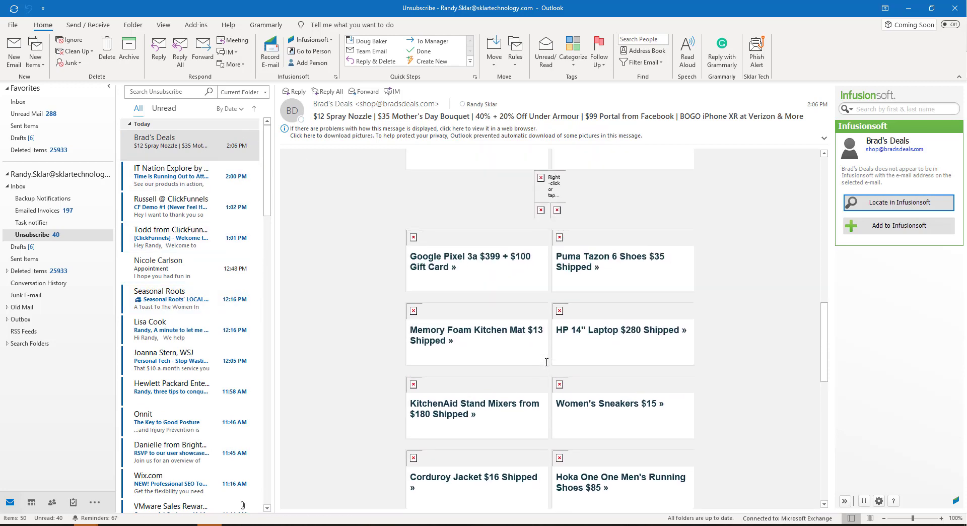
Download the pictures in the Brad's Deals email and scroll through the displayed deals
{"action": "left_click", "coordinate": [519, 132]}
{"action": "left_click", "coordinate": [531, 141]}
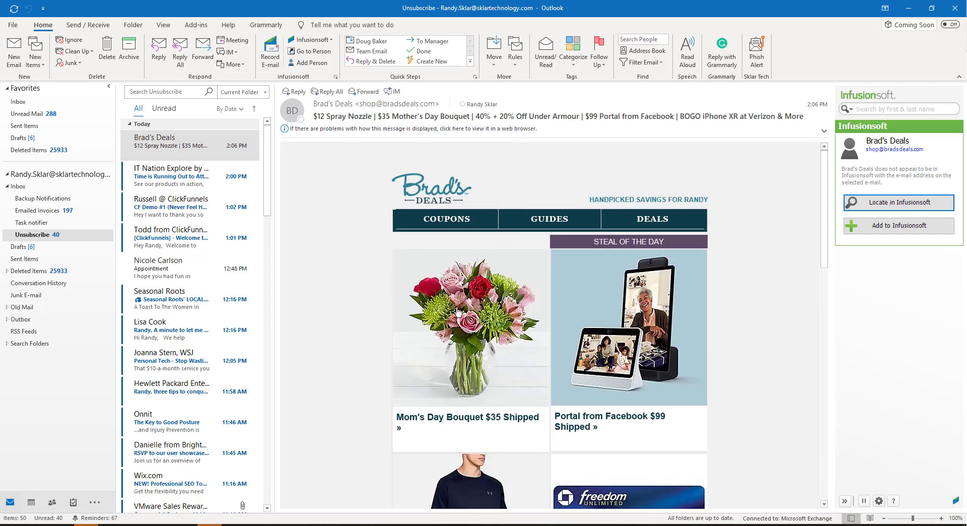
{"action": "scroll", "coordinate": [519, 326], "scroll_direction": "down", "scroll_amount": 3}
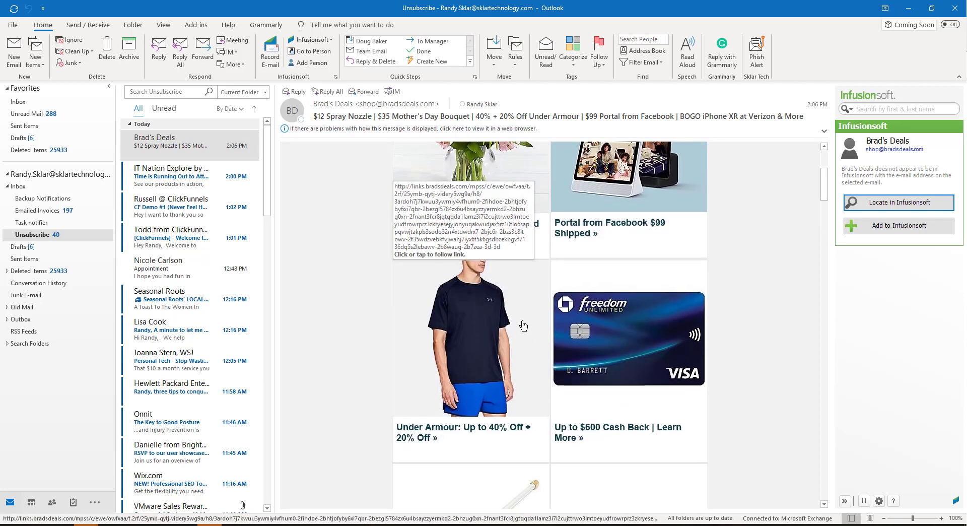
{"action": "scroll", "coordinate": [526, 332], "scroll_direction": "down", "scroll_amount": 4}
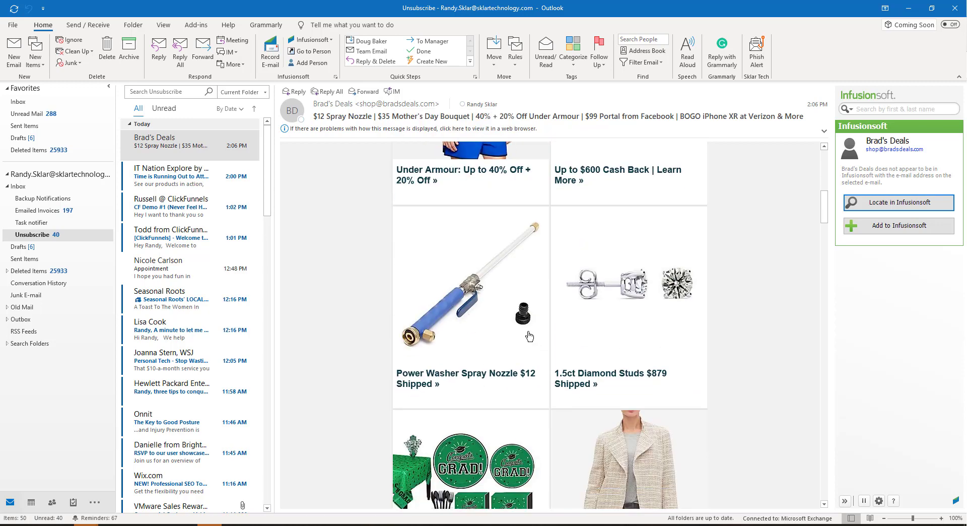
{"action": "scroll", "coordinate": [528, 336], "scroll_direction": "down", "scroll_amount": 2}
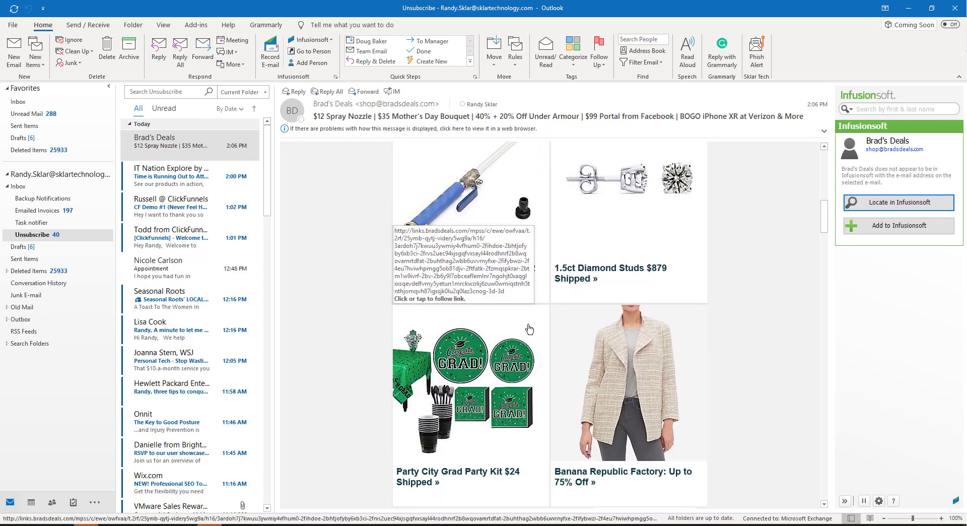
{"action": "scroll", "coordinate": [528, 329], "scroll_direction": "down", "scroll_amount": 8}
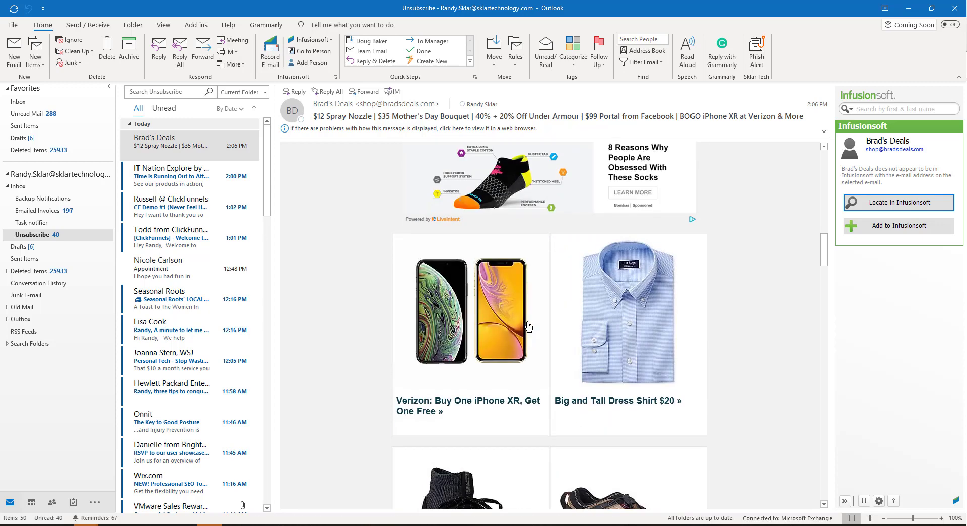
{"action": "scroll", "coordinate": [528, 326], "scroll_direction": "down", "scroll_amount": 3}
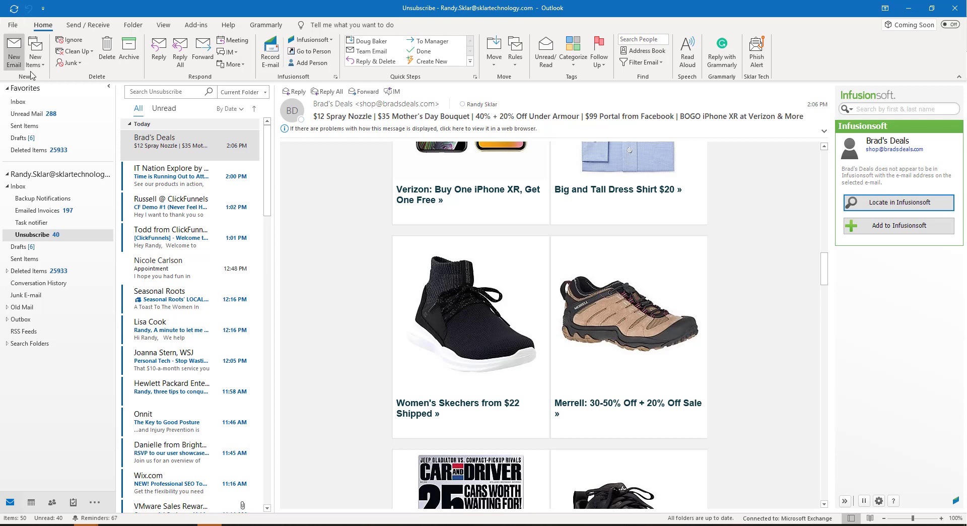
Open Manage Rules & Alerts from the account information and start a new rule
{"action": "left_click", "coordinate": [13, 27]}
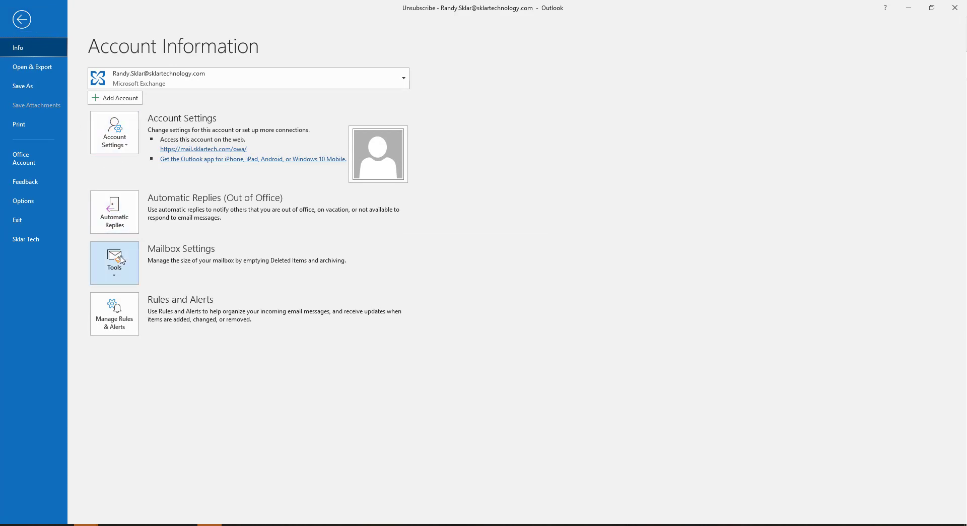
{"action": "left_click", "coordinate": [124, 328]}
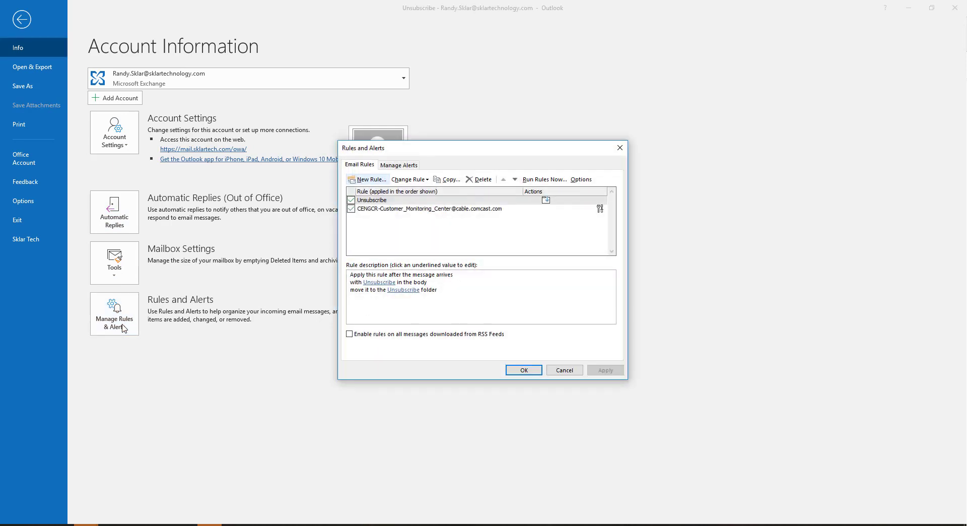
{"action": "left_click", "coordinate": [396, 203]}
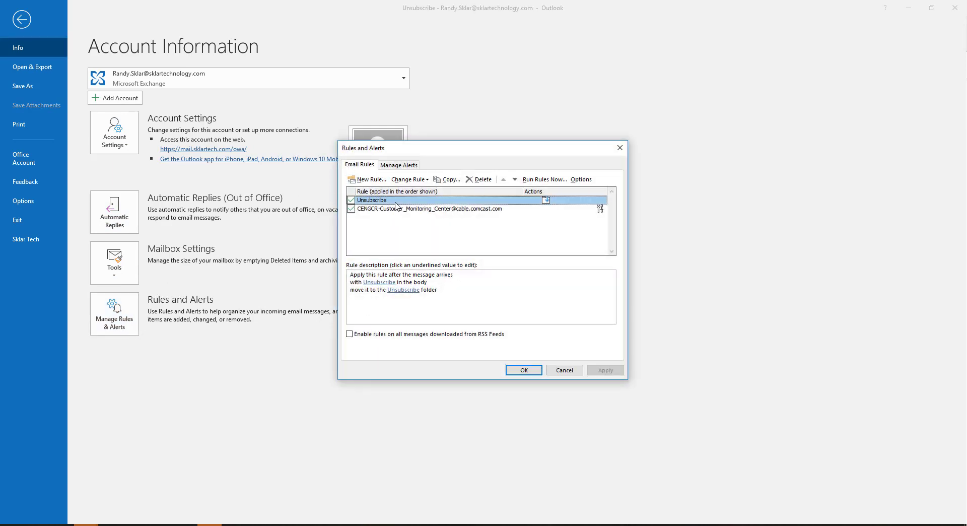
{"action": "left_click", "coordinate": [372, 182]}
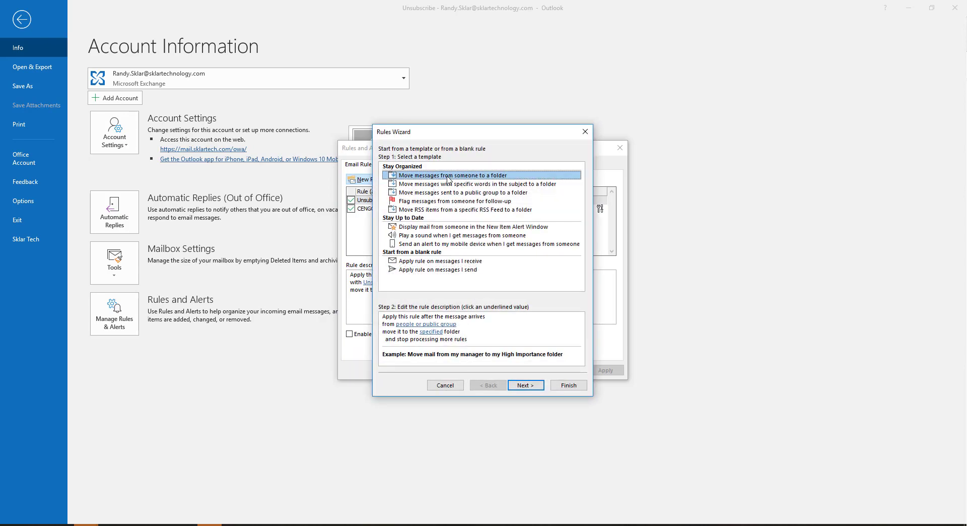
Start the new rule from the blank template that applies to messages you receive
{"action": "left_click", "coordinate": [415, 186]}
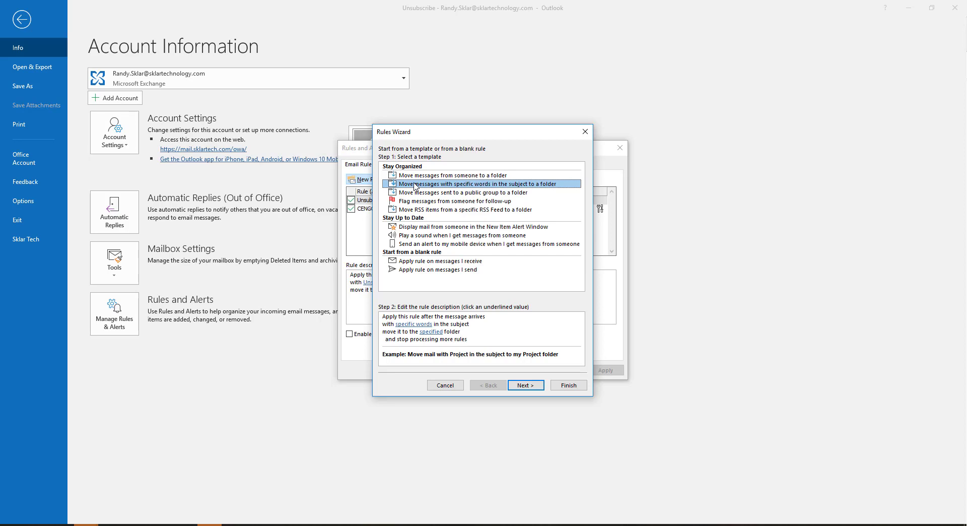
{"action": "left_click", "coordinate": [417, 195]}
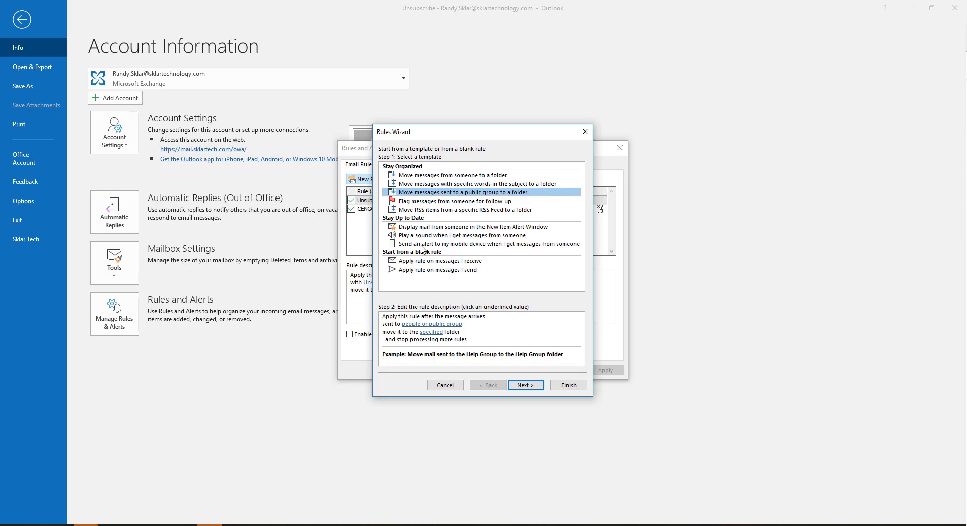
{"action": "left_click", "coordinate": [424, 261]}
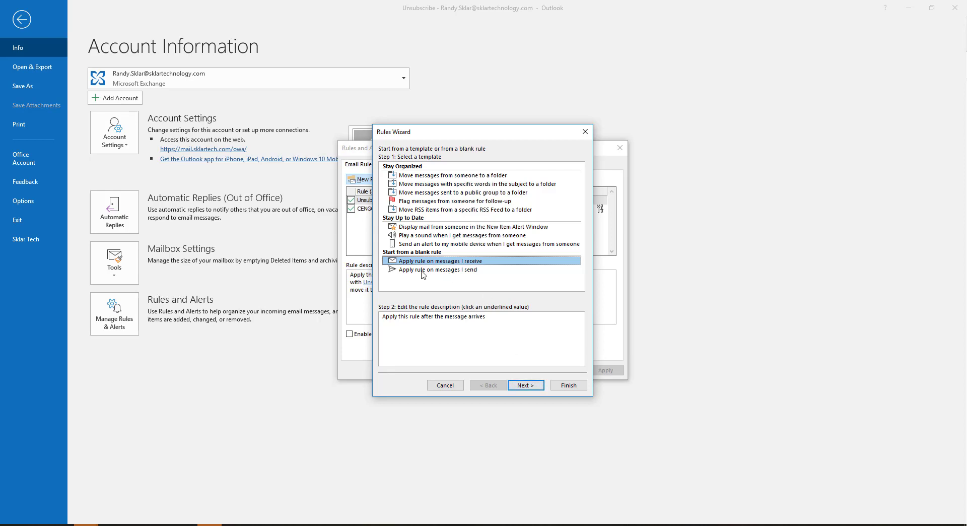
{"action": "left_click", "coordinate": [525, 386]}
Add the condition "with specific words in the subject or body" and open its specific words
{"action": "scroll", "coordinate": [424, 210], "scroll_direction": "down", "scroll_amount": 4}
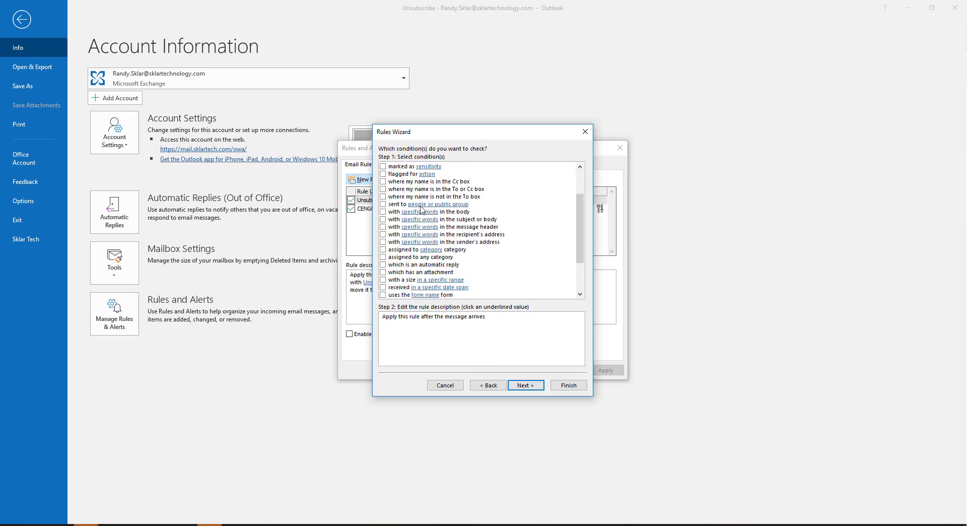
{"action": "scroll", "coordinate": [424, 210], "scroll_direction": "up", "scroll_amount": 4}
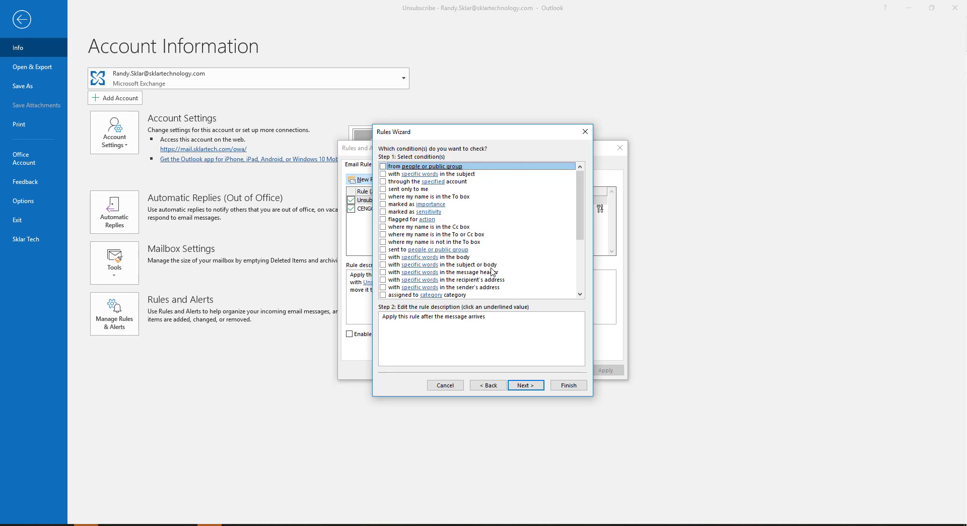
{"action": "left_click", "coordinate": [383, 265]}
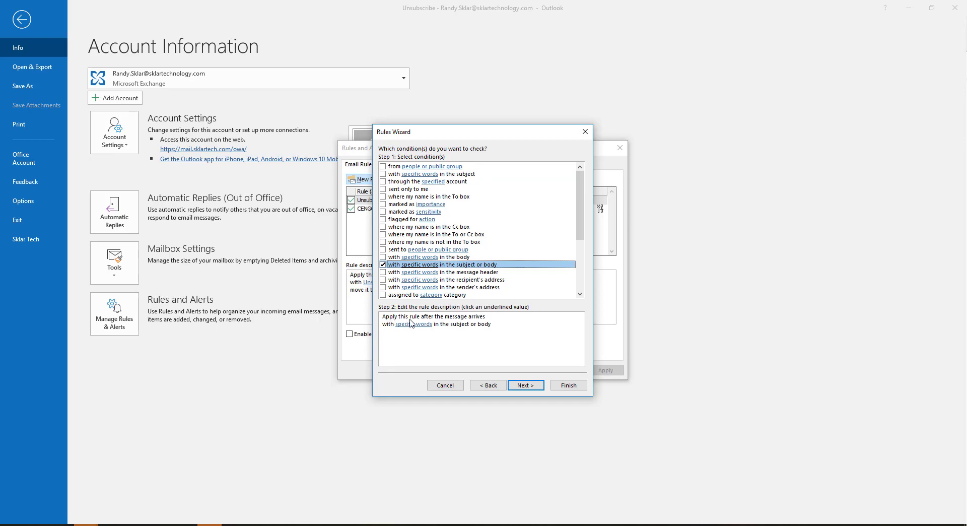
{"action": "left_click", "coordinate": [444, 325]}
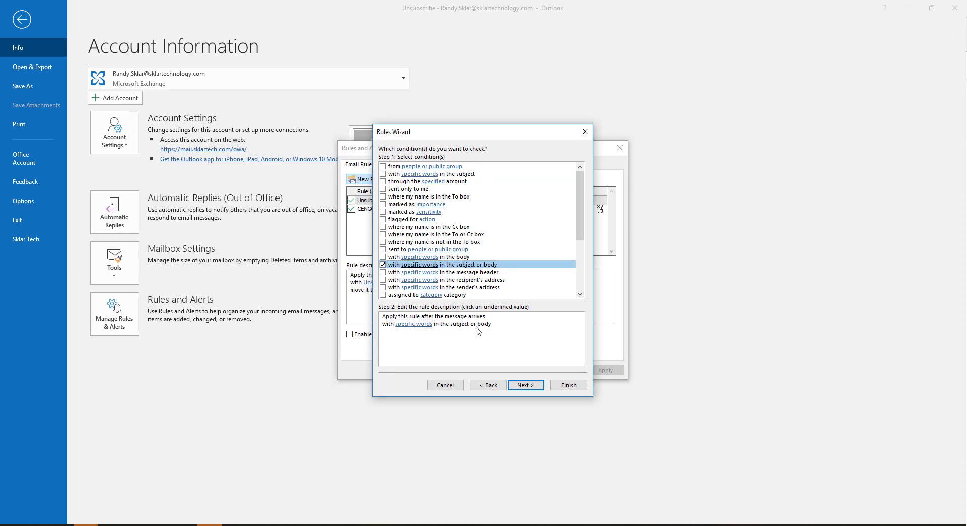
{"action": "left_click", "coordinate": [413, 325]}
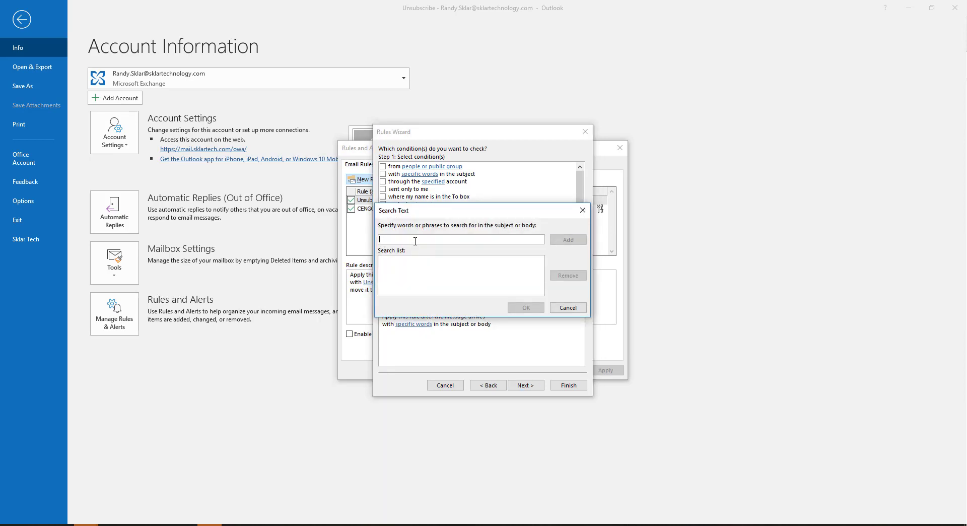
Add "Unsubscribe" to the search list for the condition and continue to the actions
{"action": "type", "text": "Unsubscri"}
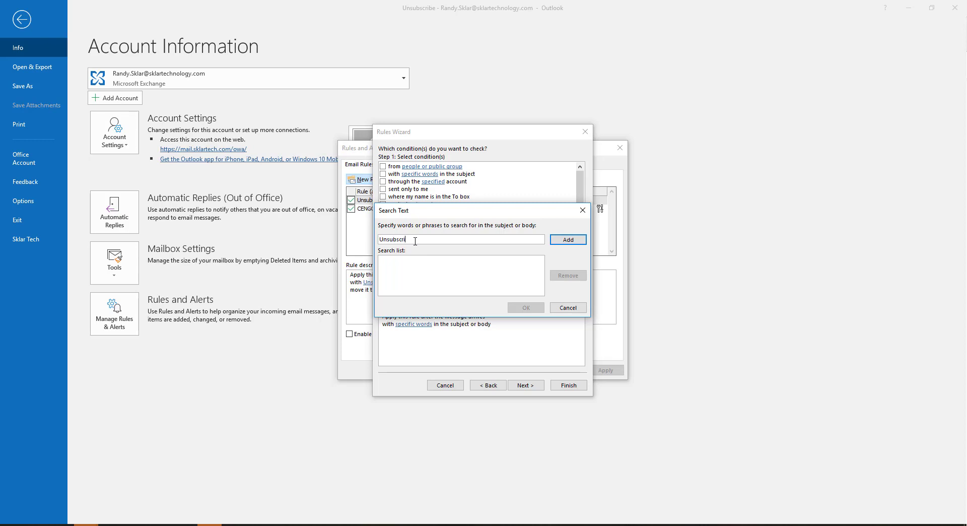
{"action": "type", "text": "be"}
{"action": "left_click", "coordinate": [563, 240]}
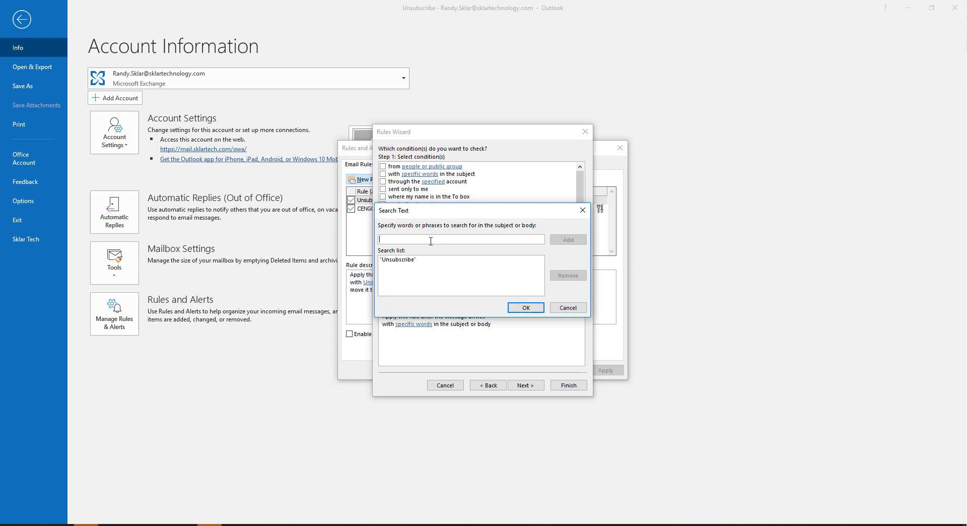
{"action": "left_click", "coordinate": [525, 308]}
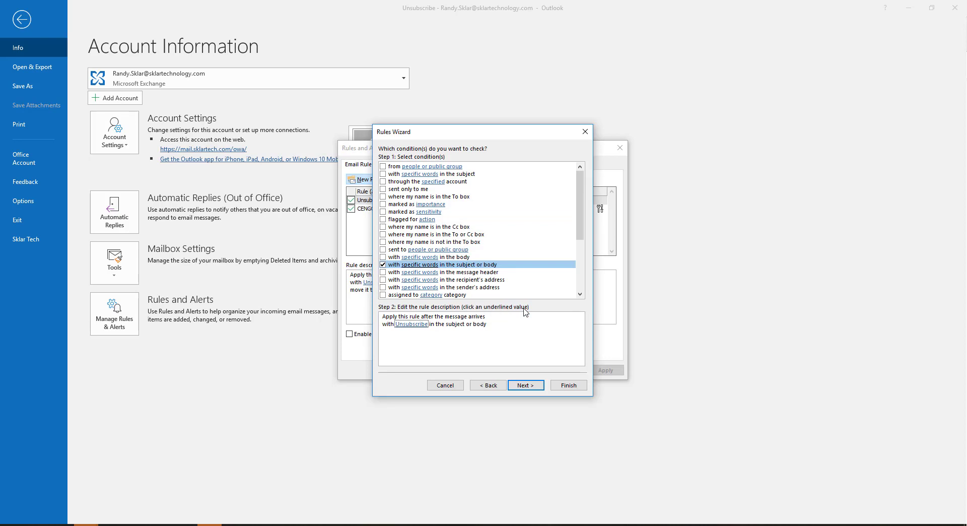
{"action": "left_click", "coordinate": [525, 385]}
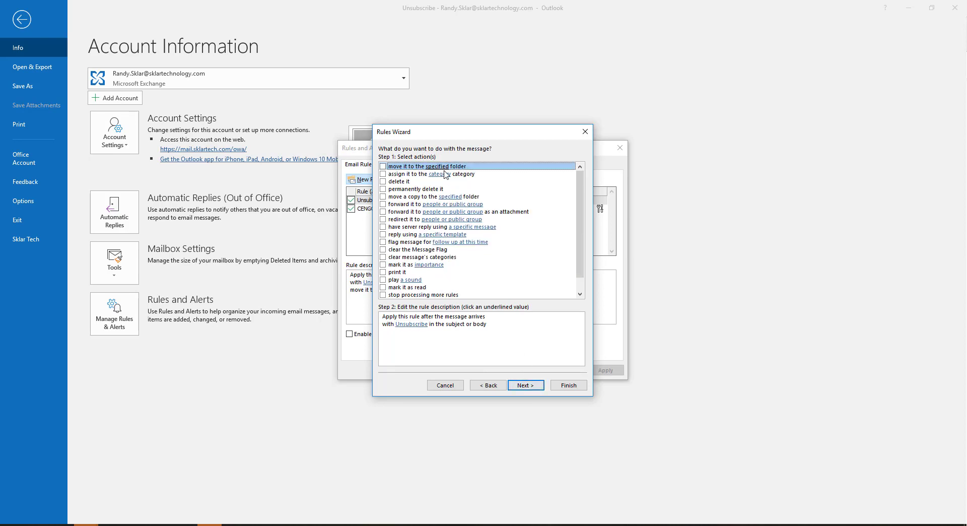
Add the action to move matching messages to the Unsubscribe folder under Inbox
{"action": "left_click", "coordinate": [384, 166]}
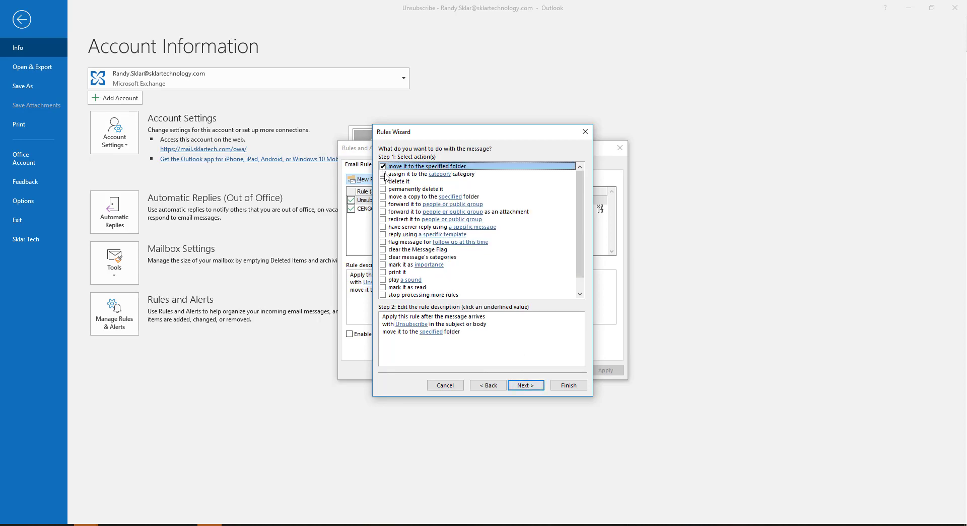
{"action": "left_click", "coordinate": [432, 332]}
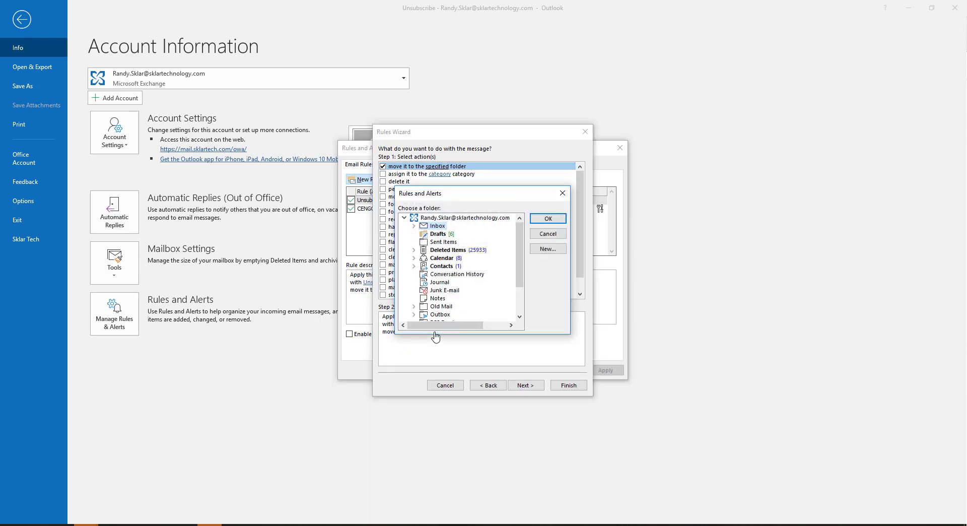
{"action": "left_click", "coordinate": [414, 226]}
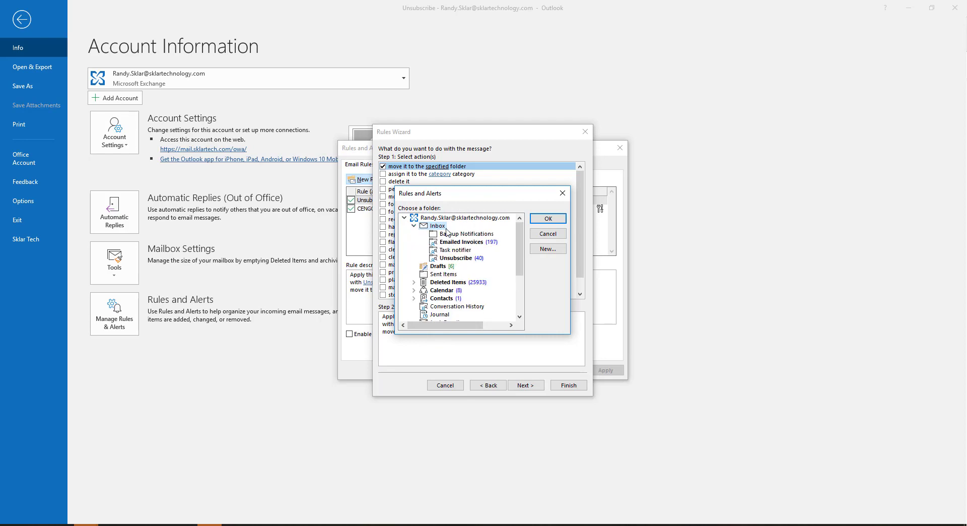
{"action": "left_click", "coordinate": [547, 248]}
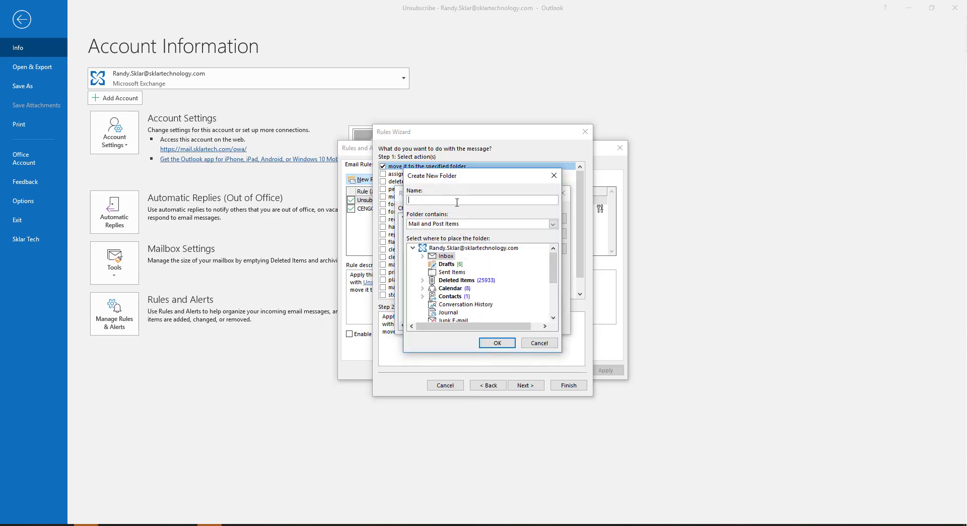
{"action": "left_click", "coordinate": [539, 342]}
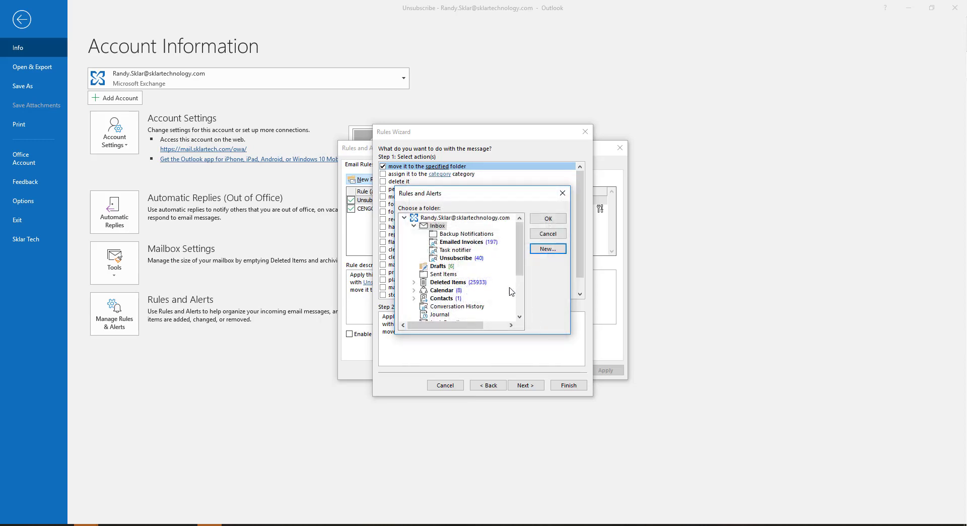
{"action": "left_click", "coordinate": [456, 257]}
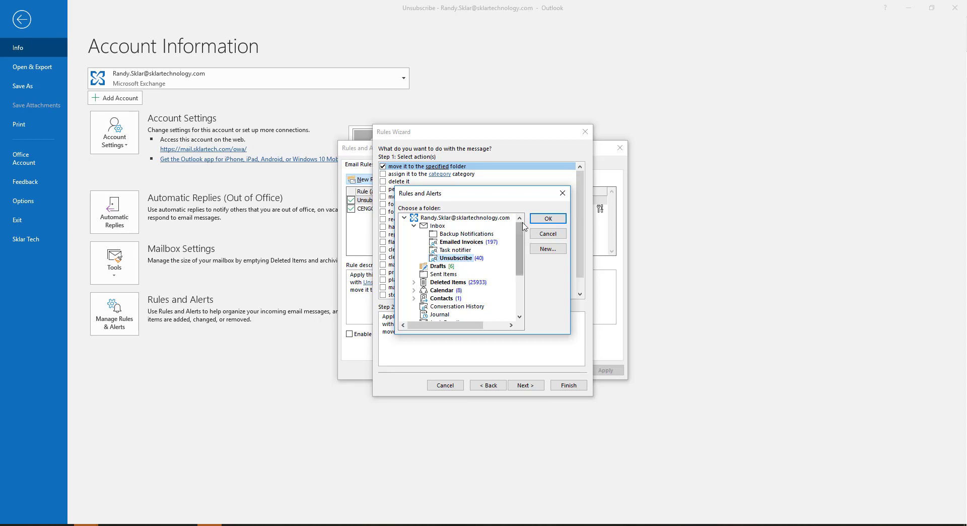
{"action": "left_click", "coordinate": [544, 218]}
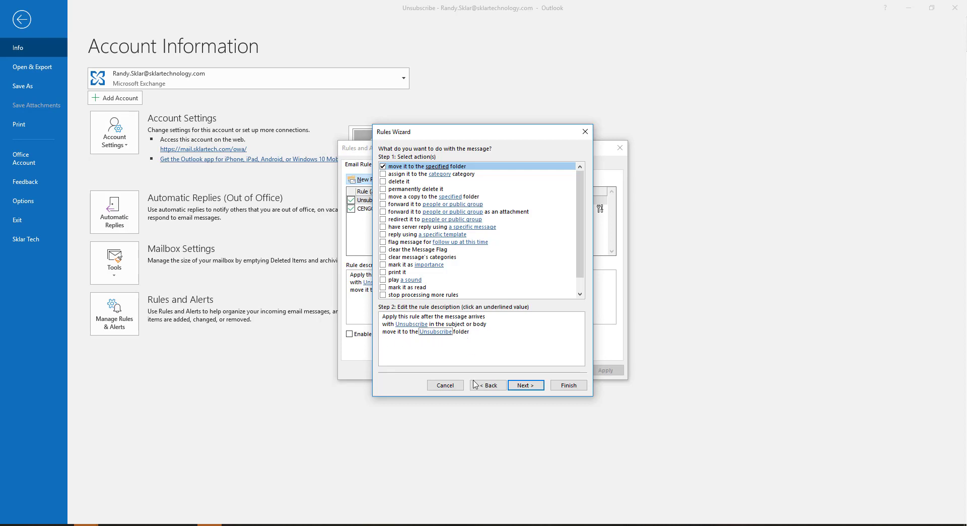
Skip the exceptions, enable running the rule now on messages already in Inbox, and finish the rule
{"action": "left_click", "coordinate": [537, 386]}
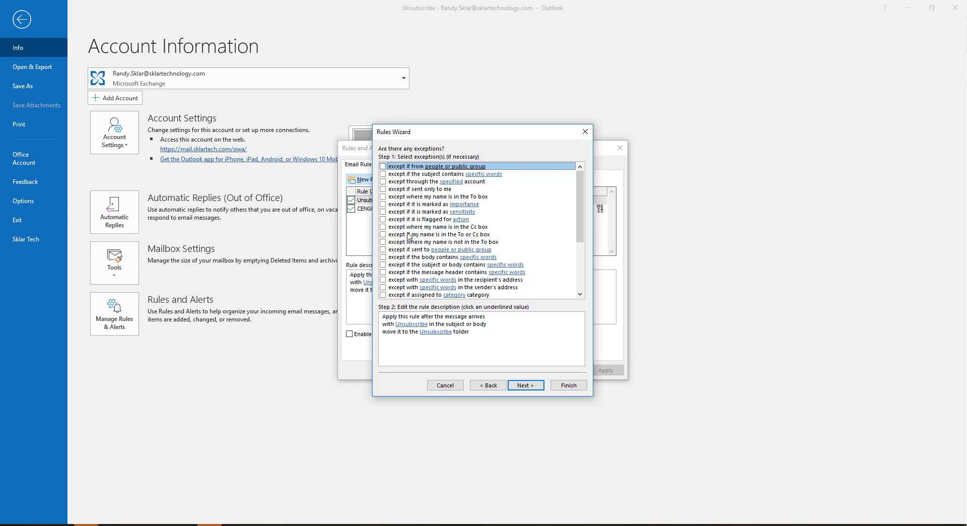
{"action": "left_click", "coordinate": [526, 385]}
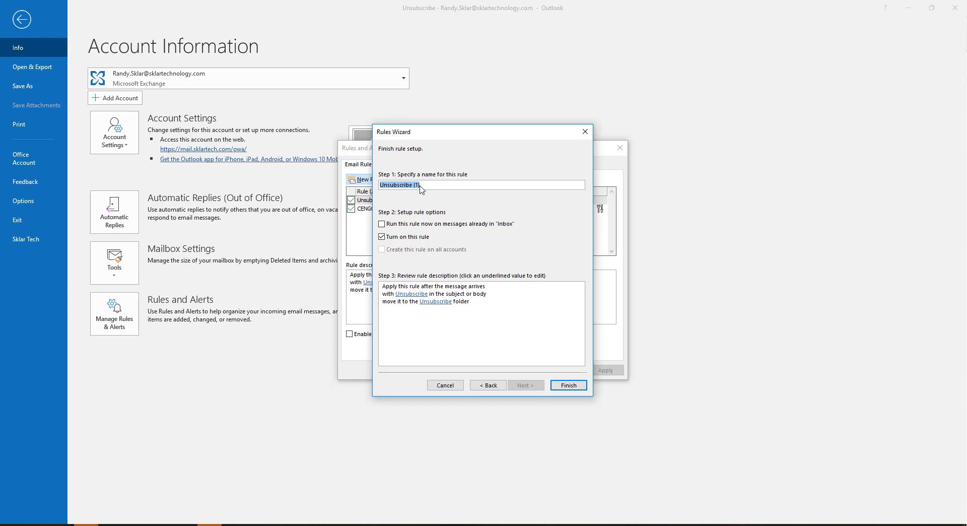
{"action": "left_click", "coordinate": [383, 225]}
{"action": "left_click", "coordinate": [566, 385]}
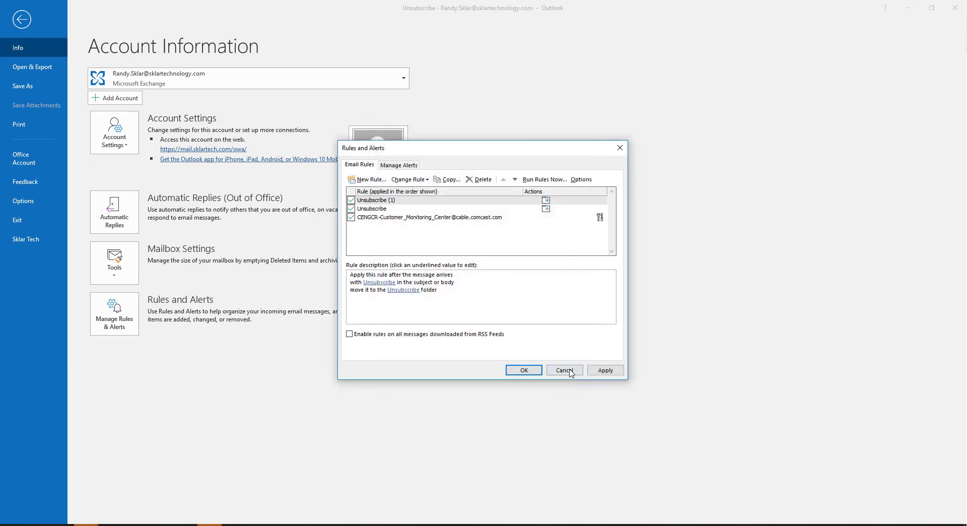
Compare the descriptions of the new Unsubscribe (1) rule and the older Unsubscribe rule
{"action": "left_click", "coordinate": [382, 200]}
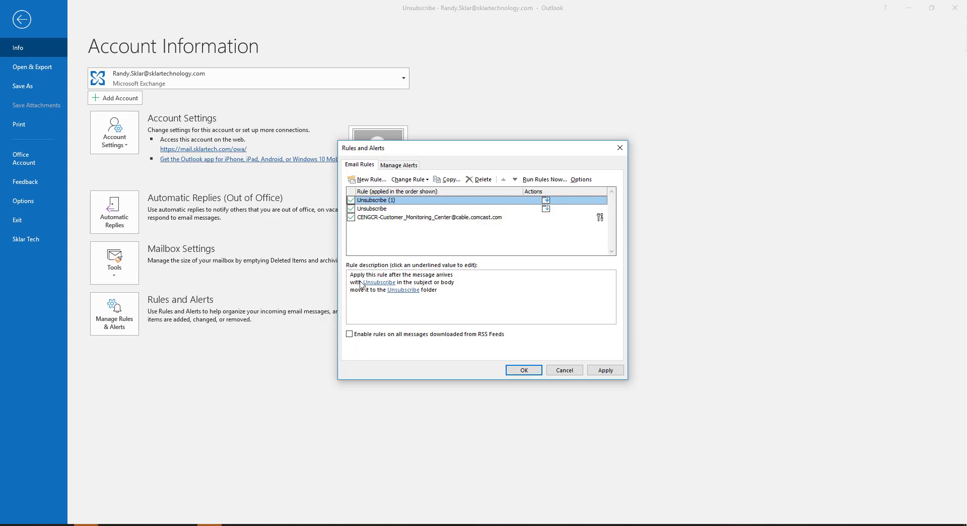
{"action": "left_click", "coordinate": [388, 209]}
{"action": "left_click", "coordinate": [387, 201]}
{"action": "left_click", "coordinate": [389, 210]}
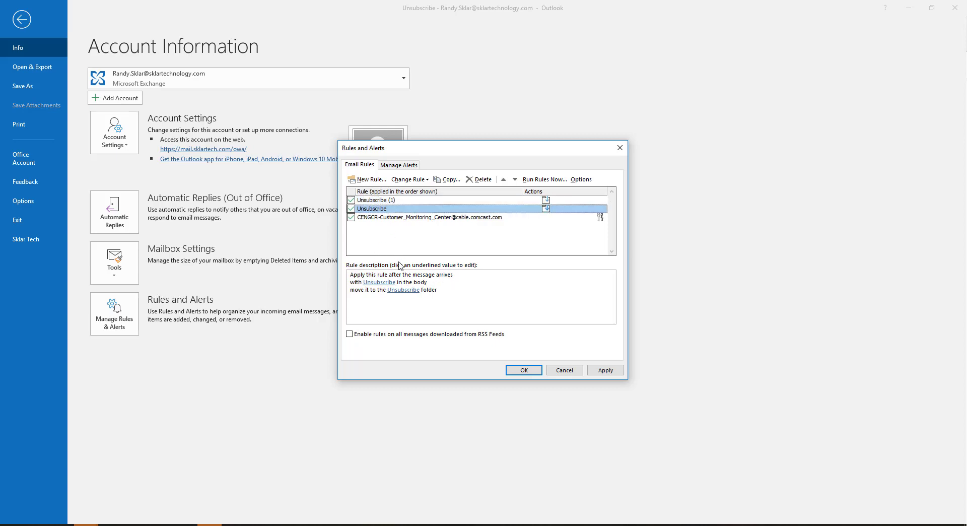
{"action": "left_click", "coordinate": [381, 201]}
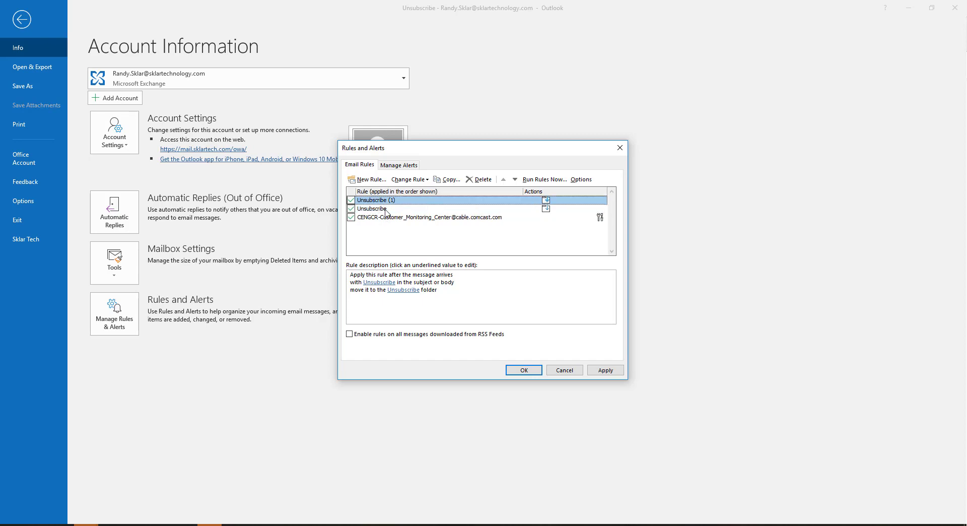
{"action": "left_click", "coordinate": [385, 209]}
{"action": "left_click", "coordinate": [386, 201]}
{"action": "left_click", "coordinate": [385, 209]}
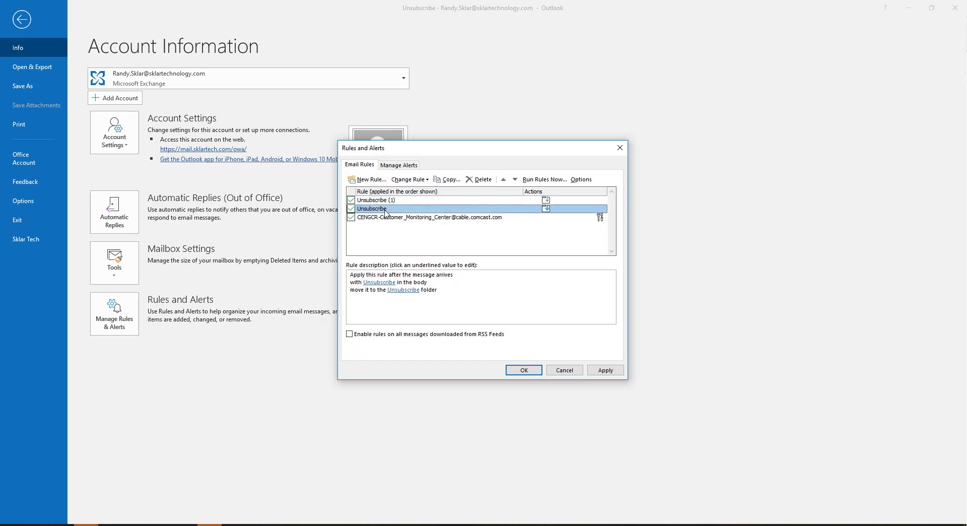
Delete the older Unsubscribe rule that checks only the body, save the rules and return to the mailbox
{"action": "left_click", "coordinate": [351, 208]}
{"action": "left_click", "coordinate": [480, 179]}
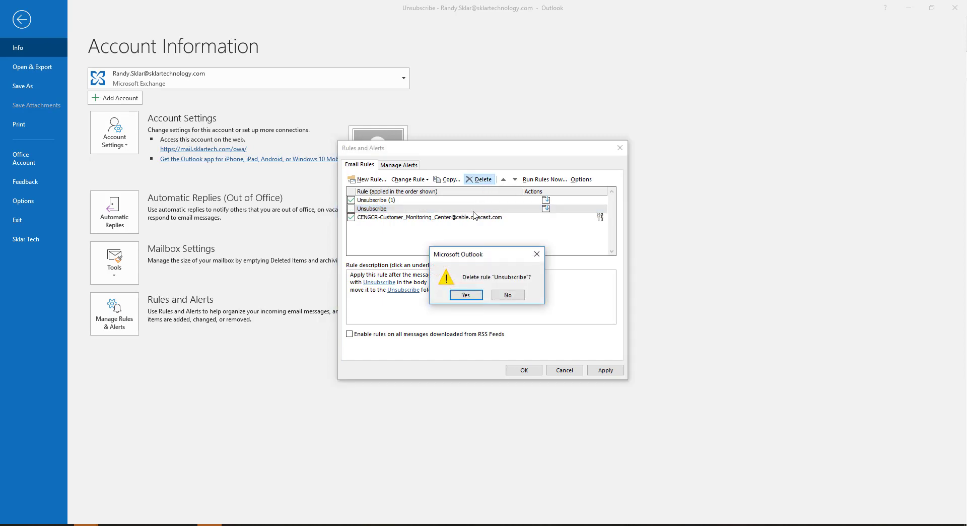
{"action": "left_click", "coordinate": [468, 298]}
{"action": "left_click", "coordinate": [405, 201]}
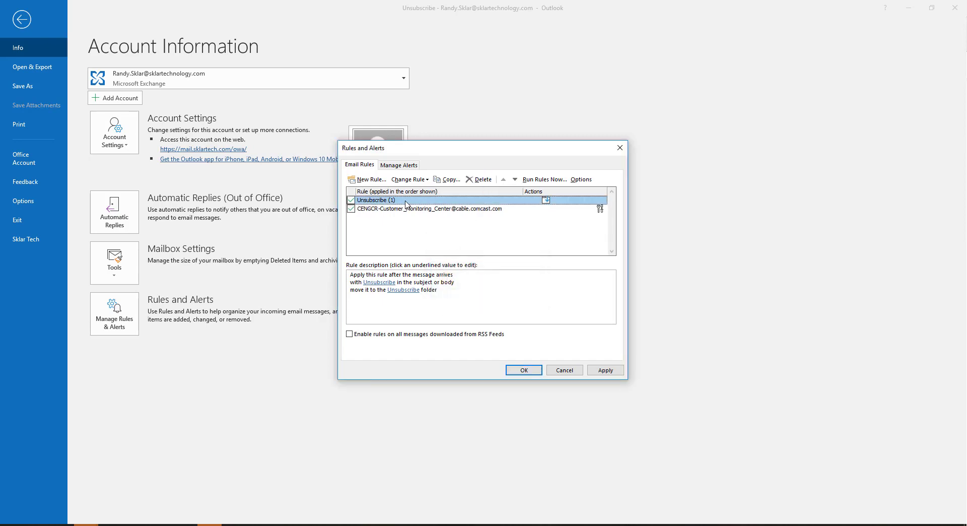
{"action": "left_click", "coordinate": [403, 290]}
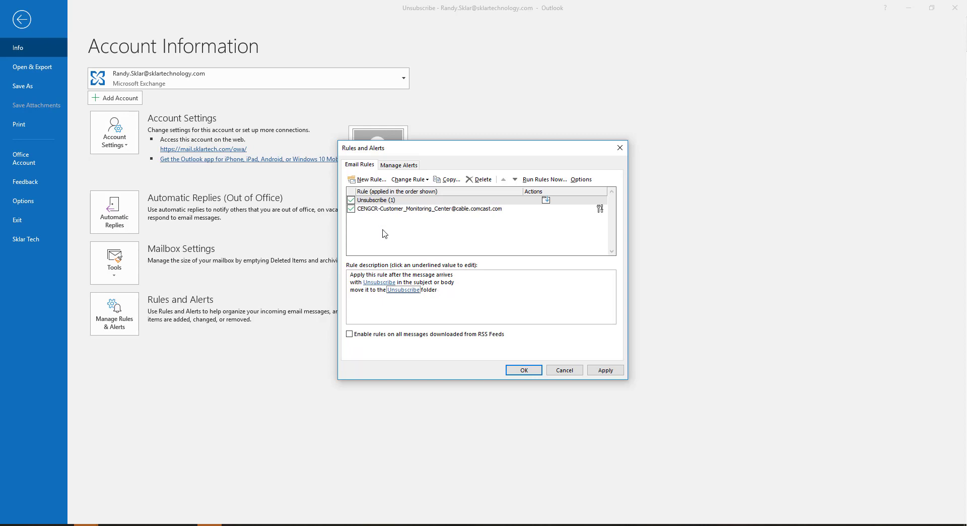
{"action": "left_click", "coordinate": [533, 374]}
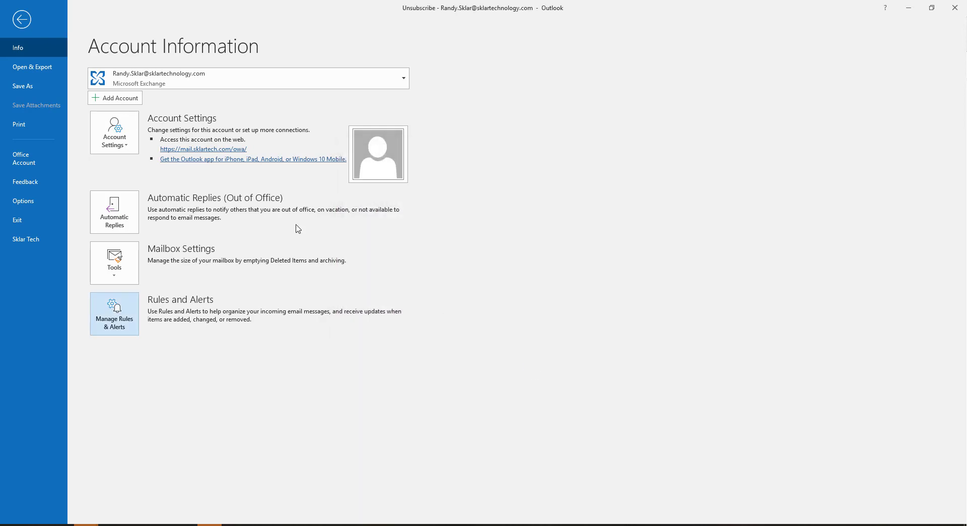
{"action": "left_click", "coordinate": [23, 20]}
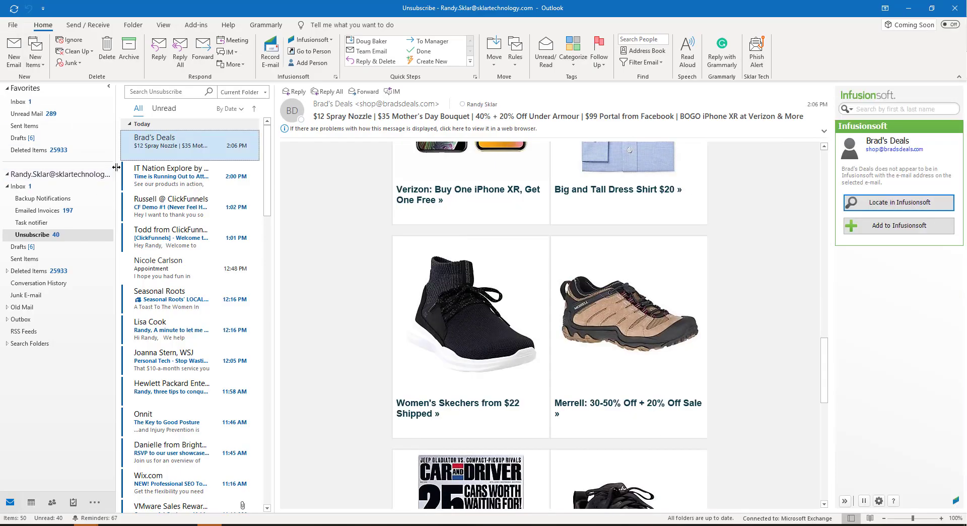
Delete the three newest messages from the Unsubscribe folder
{"action": "scroll", "coordinate": [196, 289], "scroll_direction": "down", "scroll_amount": 10}
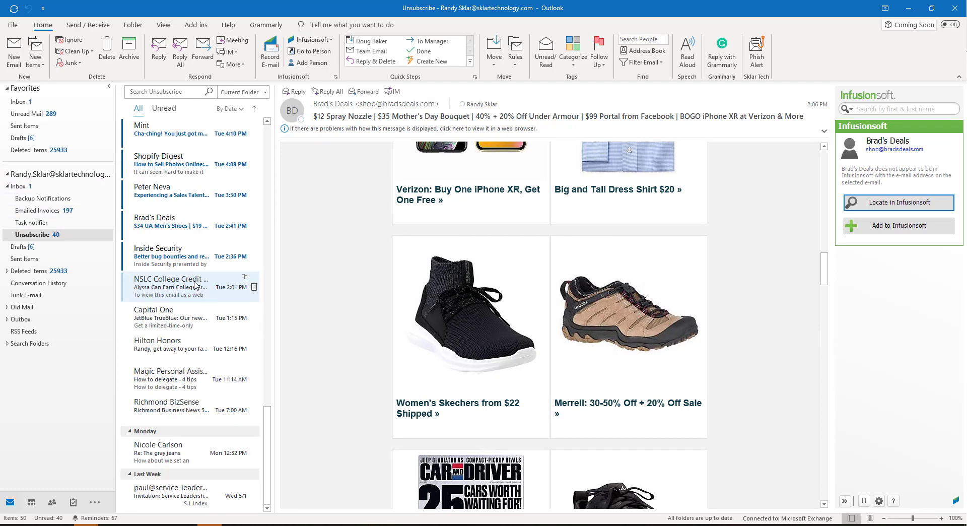
{"action": "scroll", "coordinate": [195, 283], "scroll_direction": "up", "scroll_amount": 10}
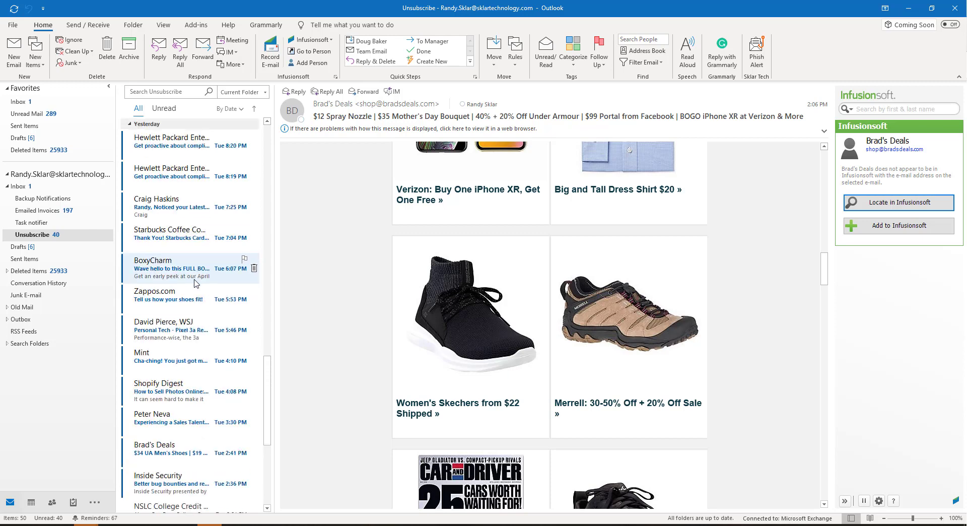
{"action": "scroll", "coordinate": [195, 283], "scroll_direction": "up", "scroll_amount": 8}
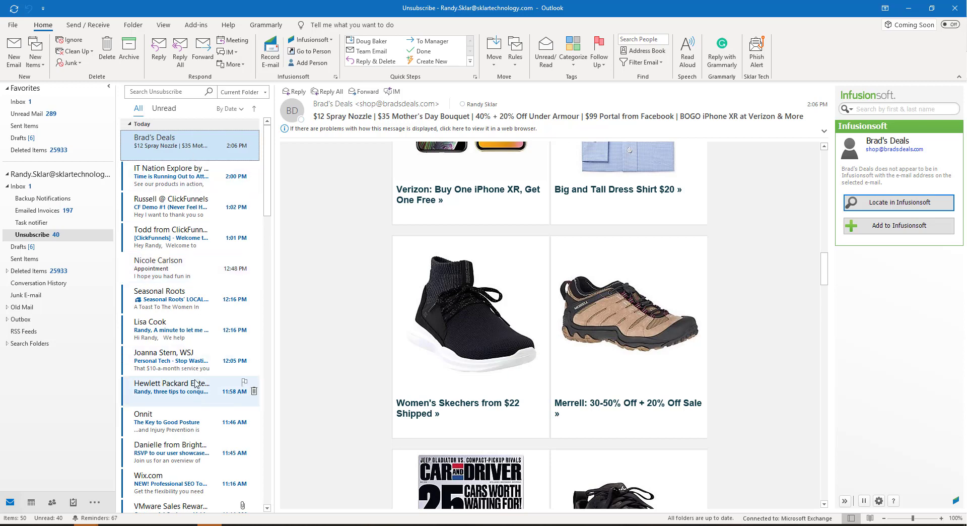
{"action": "left_click", "coordinate": [254, 145]}
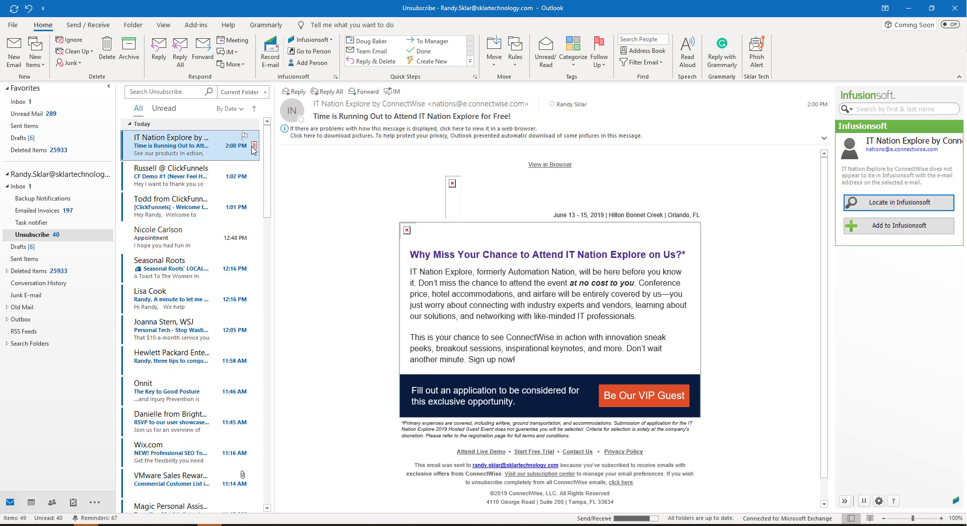
{"action": "left_click", "coordinate": [254, 146]}
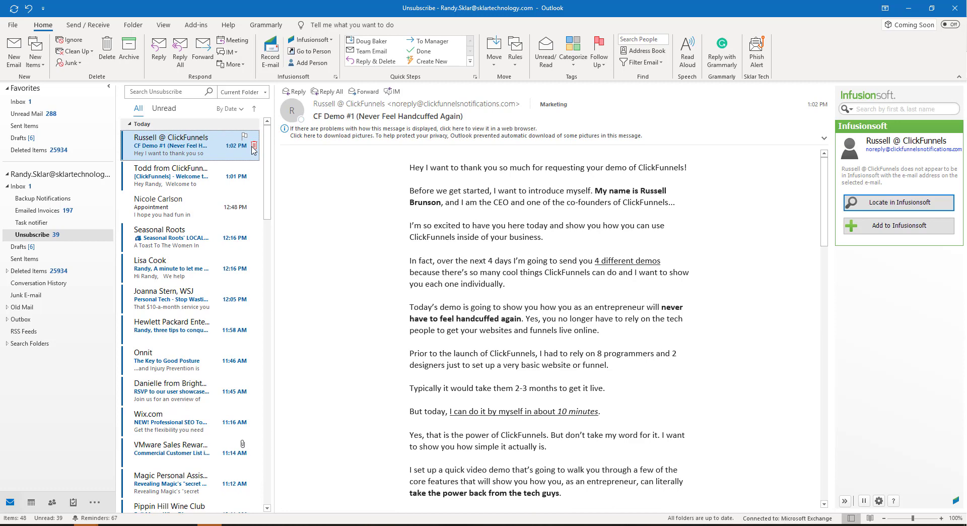
{"action": "left_click", "coordinate": [253, 146]}
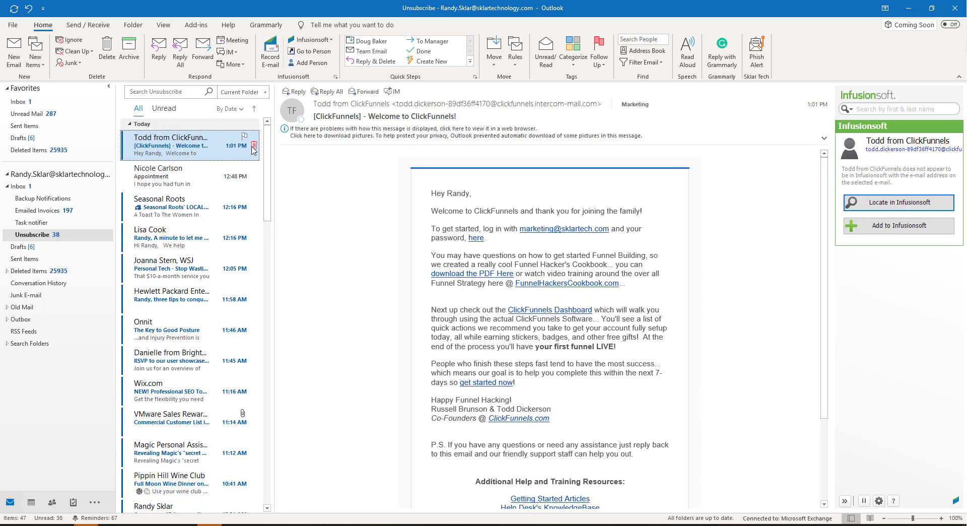
Open and read through messages in the Unsubscribe folder for their unsubscribe links
{"action": "scroll", "coordinate": [445, 265], "scroll_direction": "down", "scroll_amount": 3}
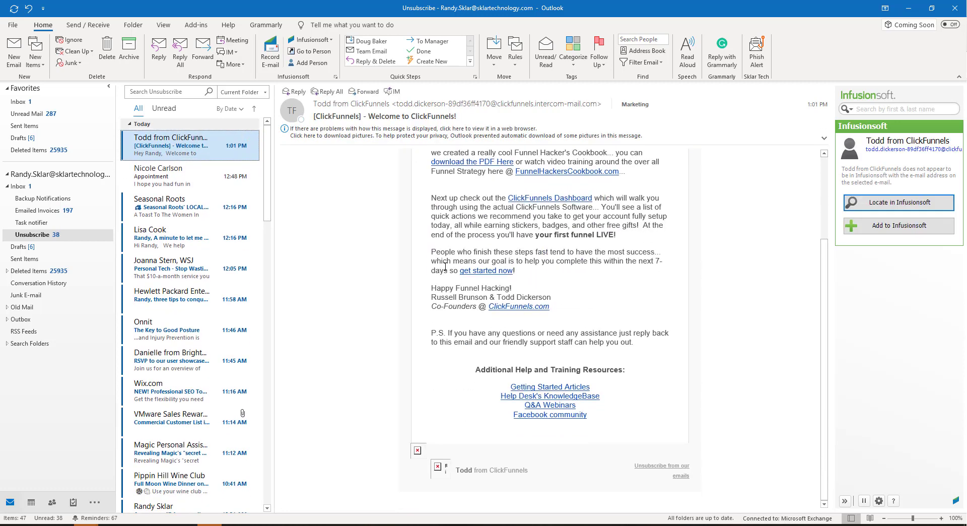
{"action": "scroll", "coordinate": [444, 263], "scroll_direction": "up", "scroll_amount": 3}
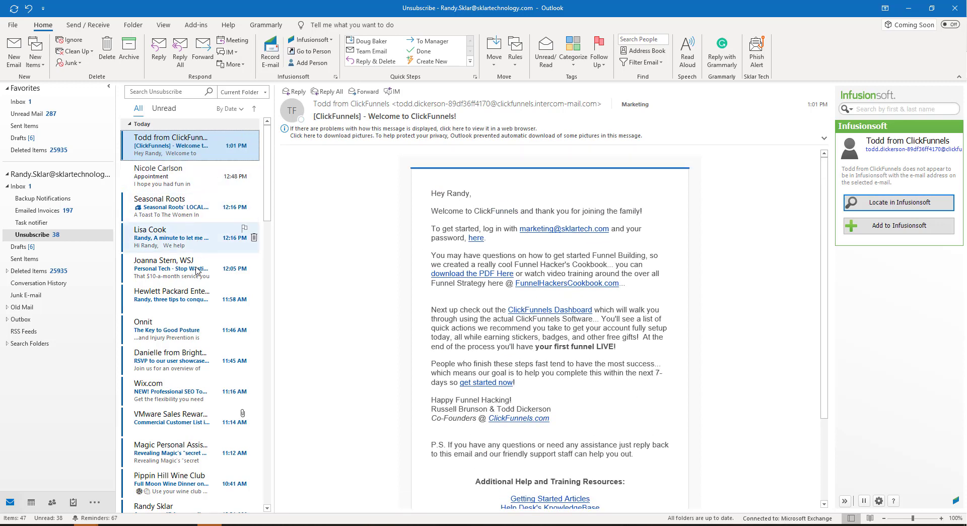
{"action": "left_click", "coordinate": [190, 357]}
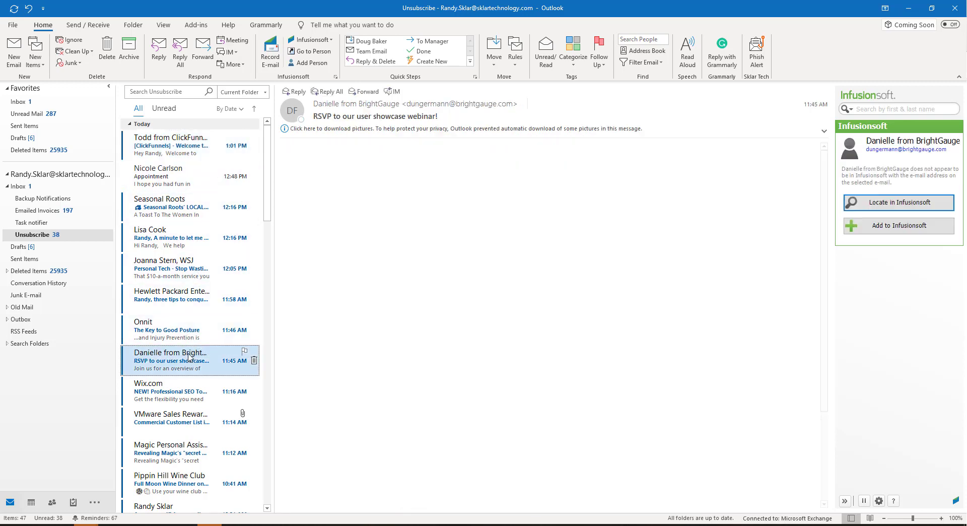
{"action": "scroll", "coordinate": [576, 443], "scroll_direction": "down", "scroll_amount": 10}
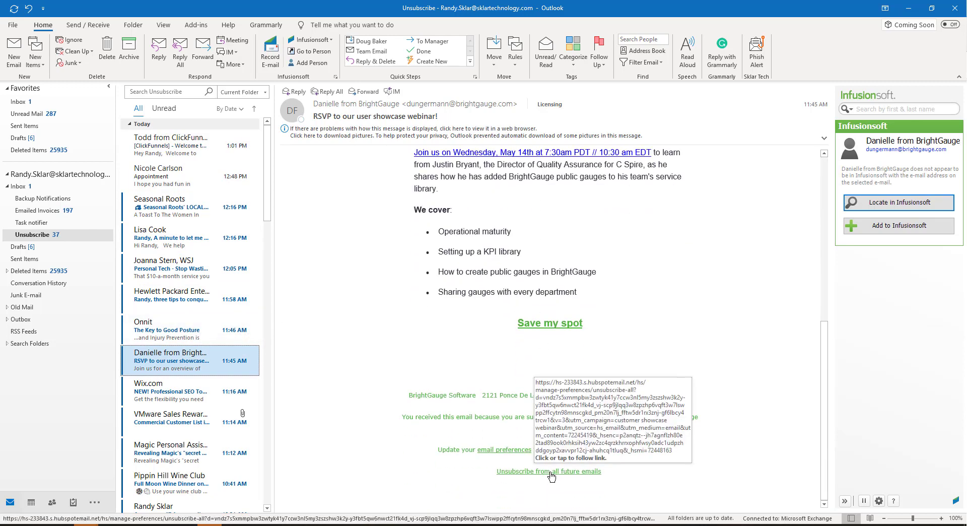
{"action": "left_click", "coordinate": [156, 398]}
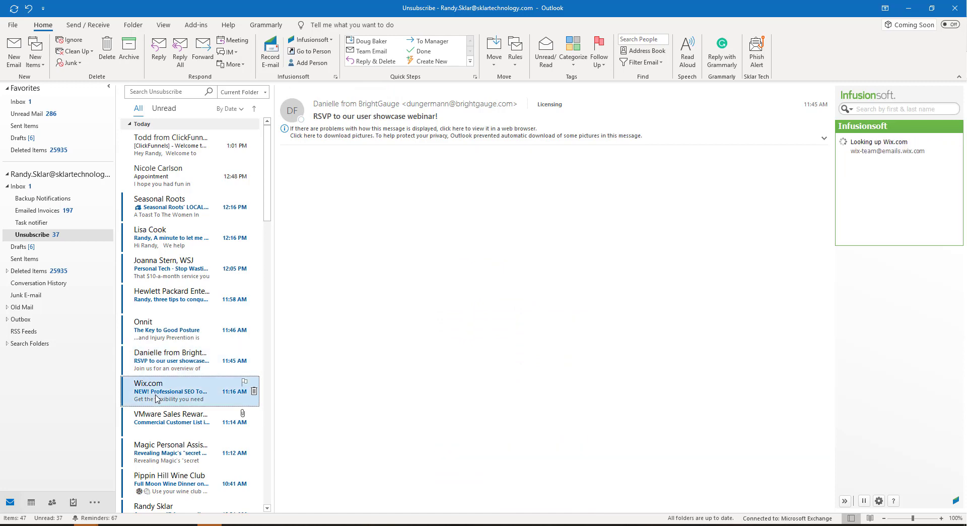